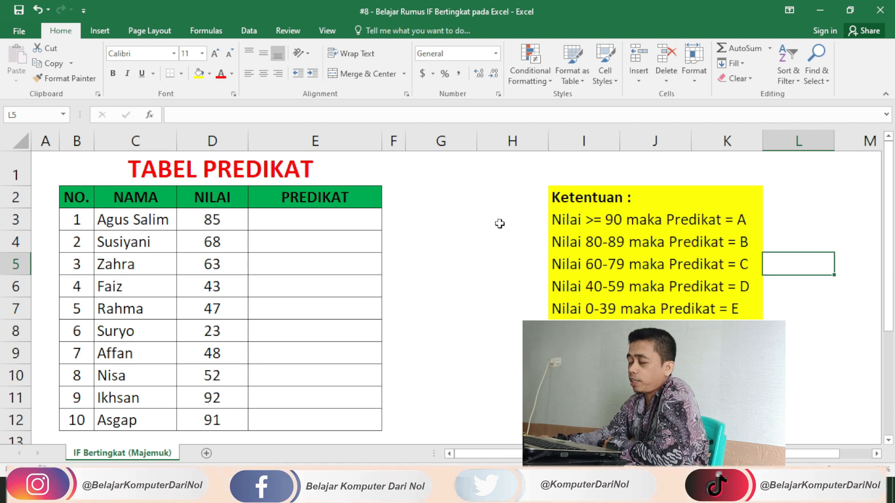
Highlight the Ketentuan grading rules block, then return to cell E3.
left_click(305, 223)
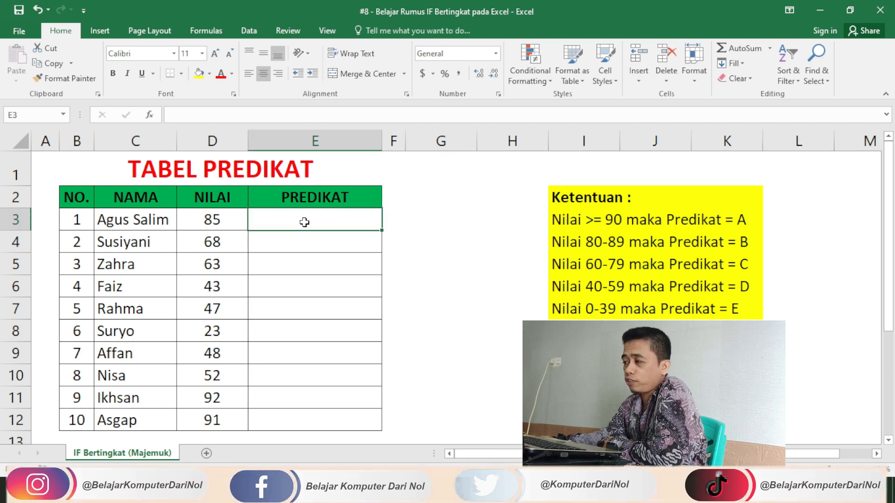
left_click(498, 331)
left_click_drag(555, 198, 660, 316)
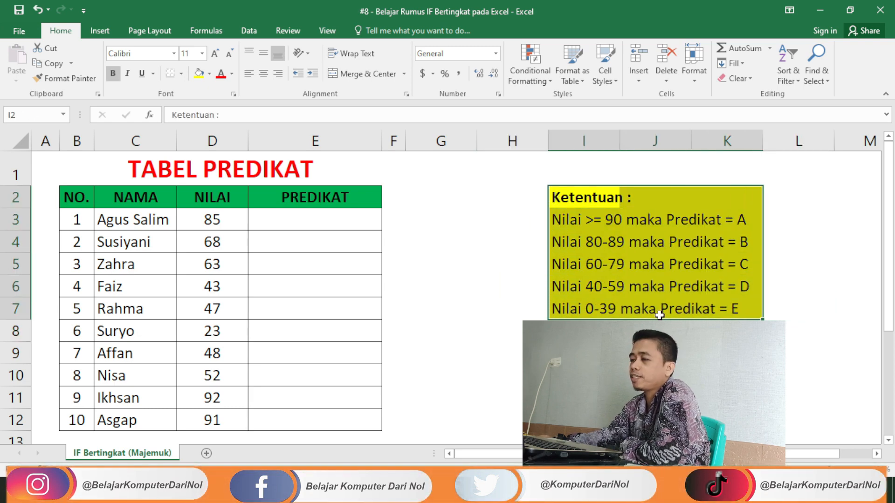
left_click(315, 220)
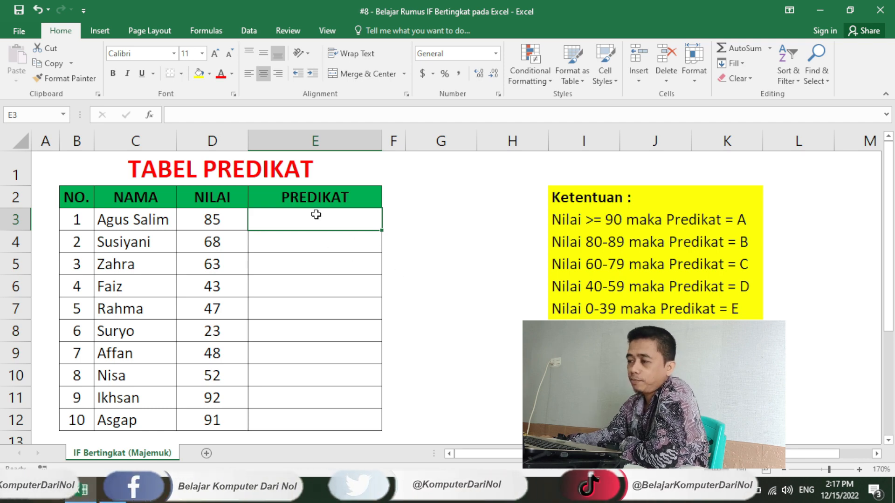
Begin E3's formula as =IF(D3>=90, to test for scores of at least 90.
type("=")
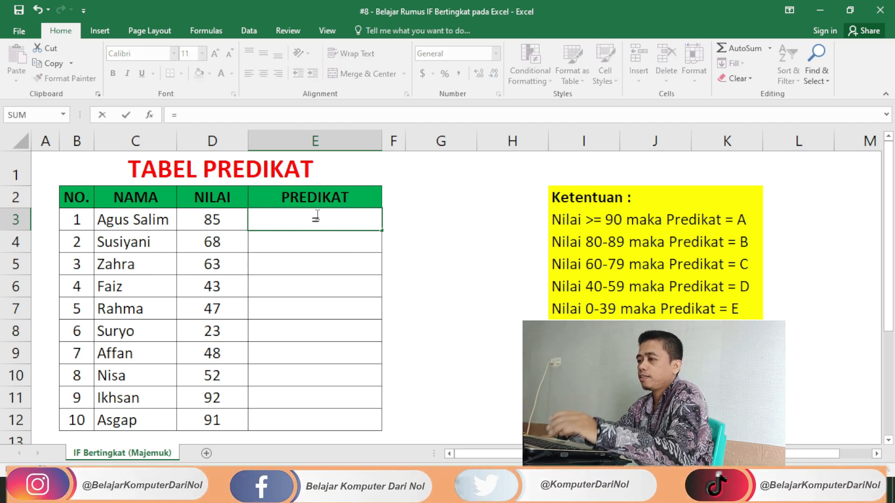
type("IF")
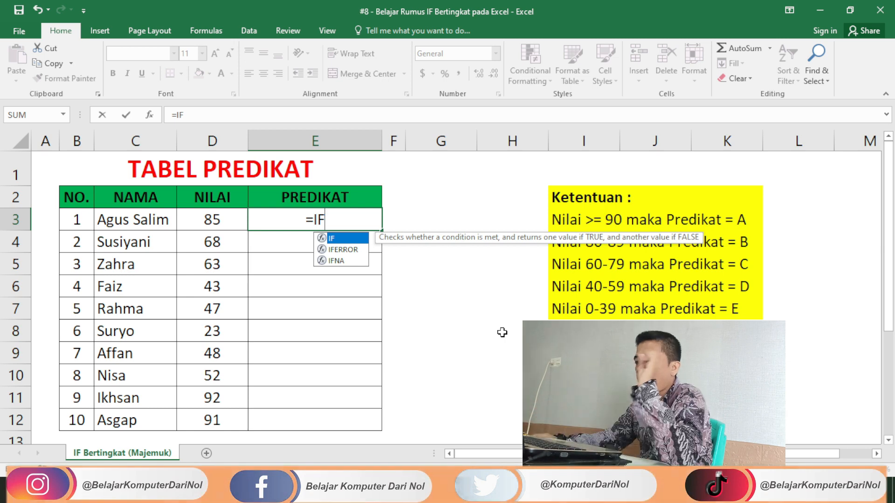
key("Tab")
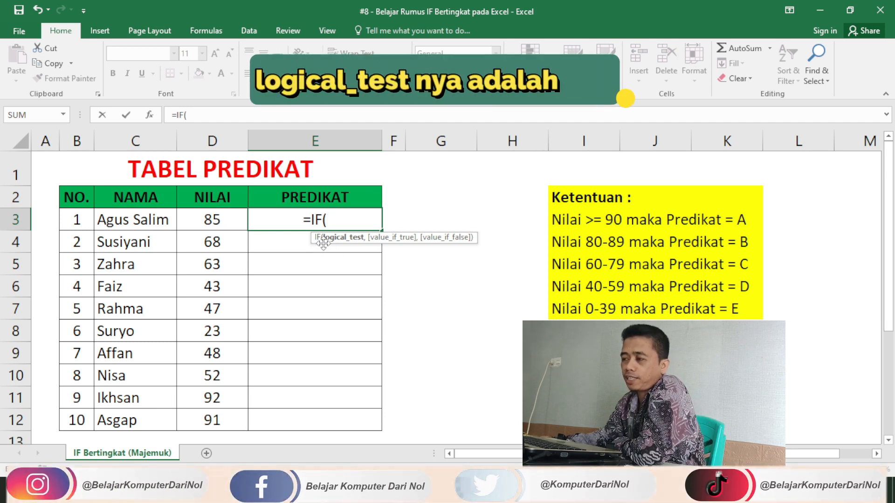
left_click(208, 221)
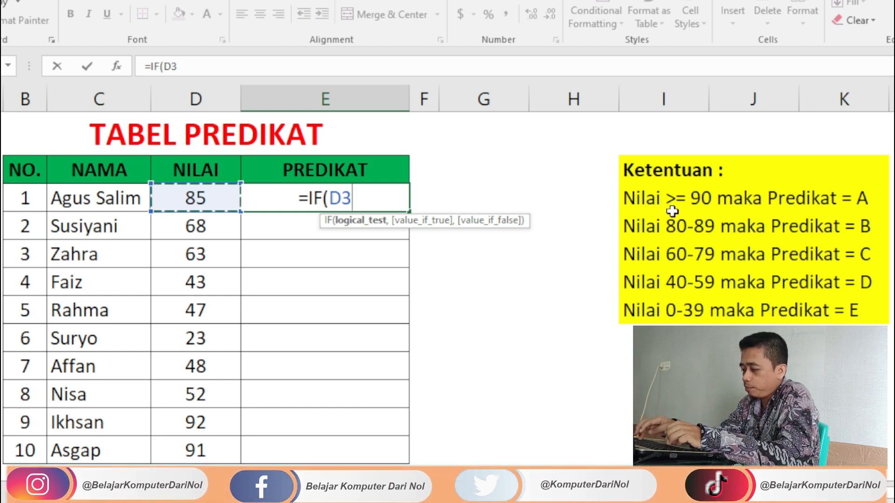
type(">=90")
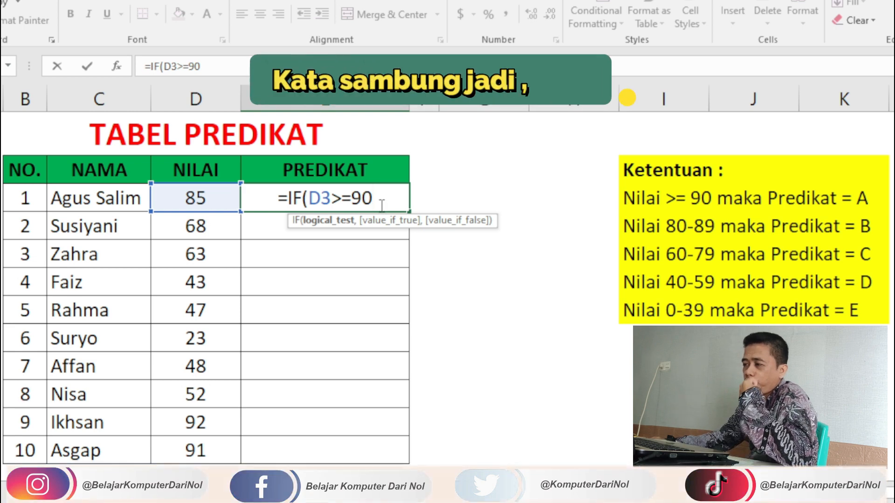
type(",")
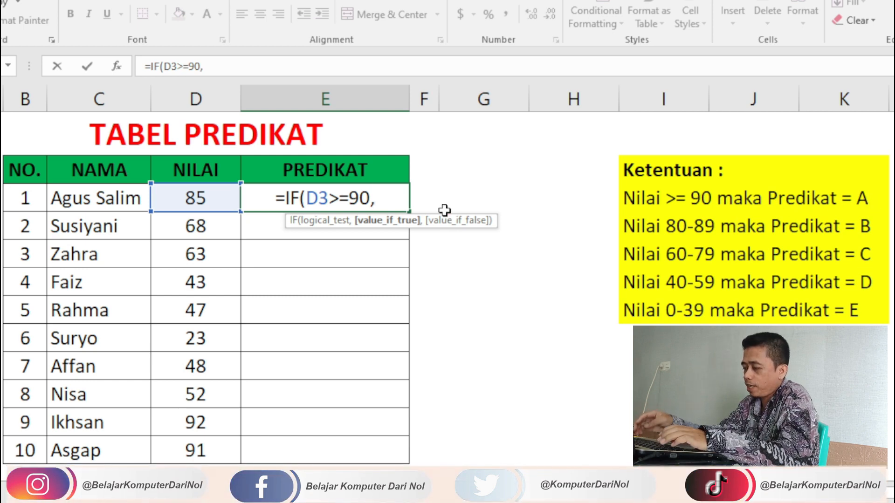
Add "A" as the first result, then start a nested IF.
type("\"A")
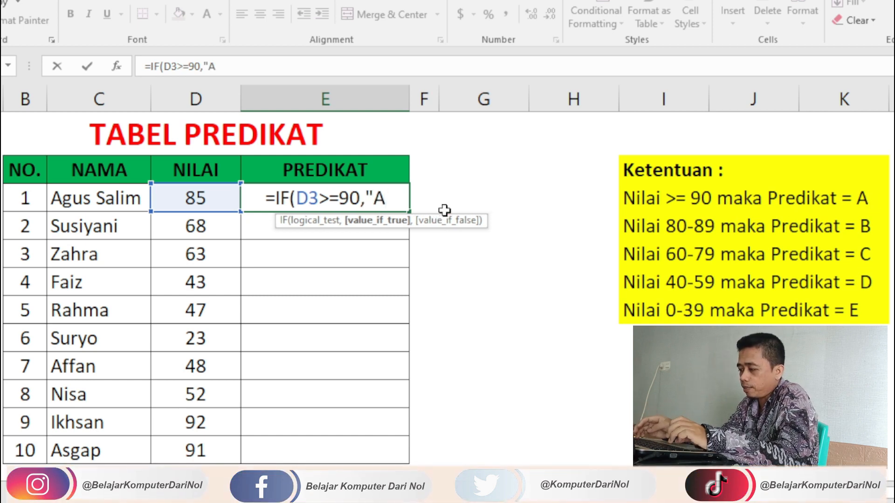
type("\"")
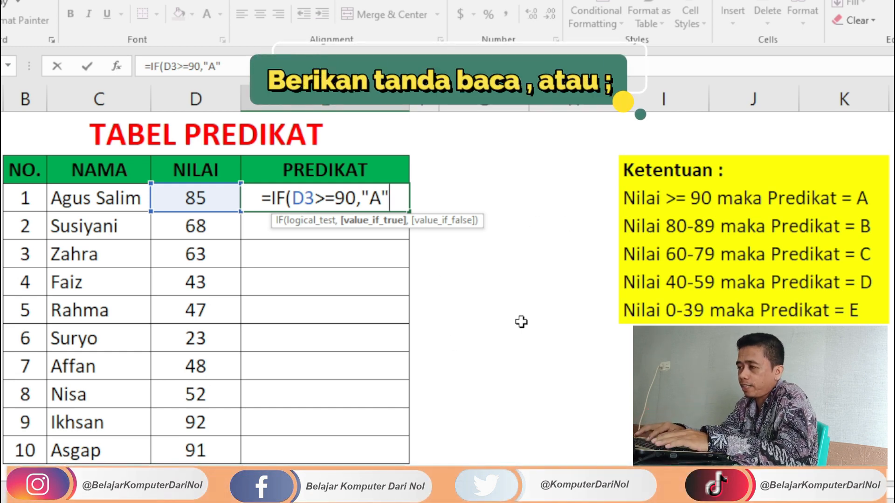
type(",")
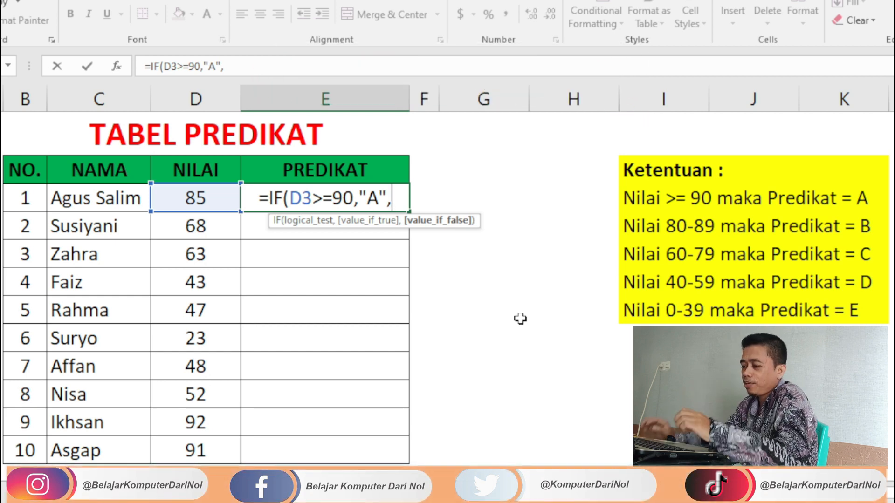
type("IF")
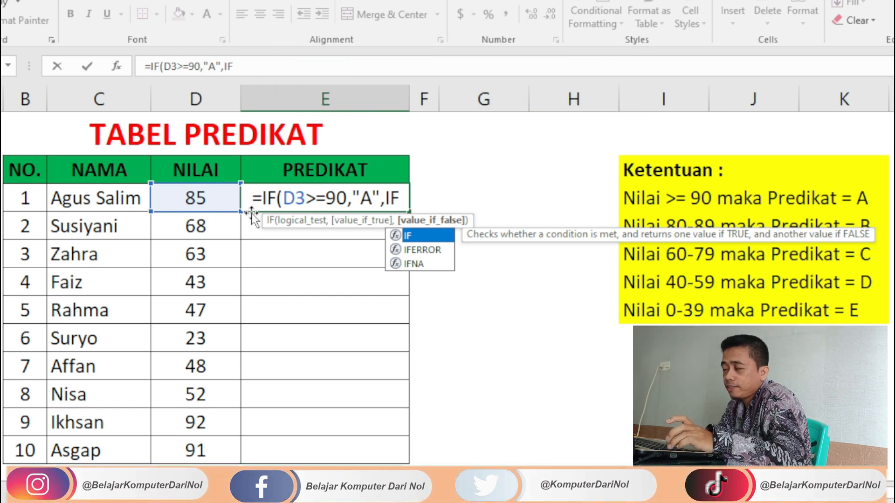
Add the nested test D3>=80 returning "B", then open a third IF(.
type("(")
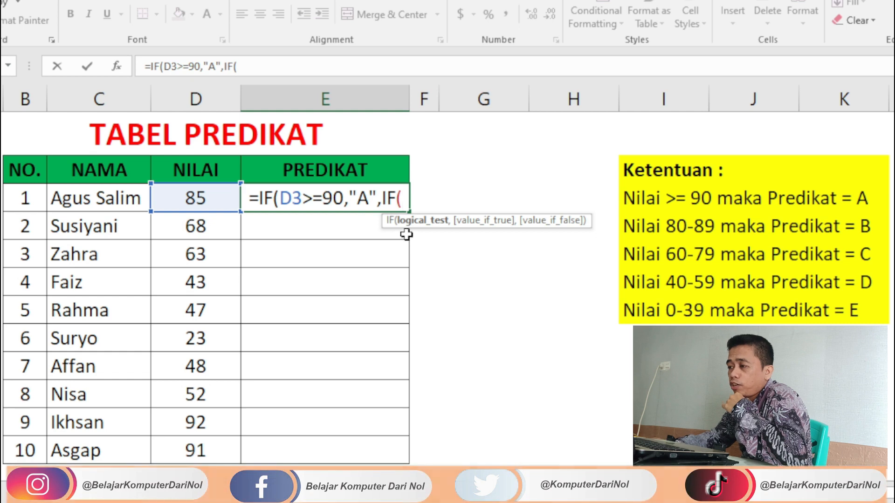
left_click(175, 197)
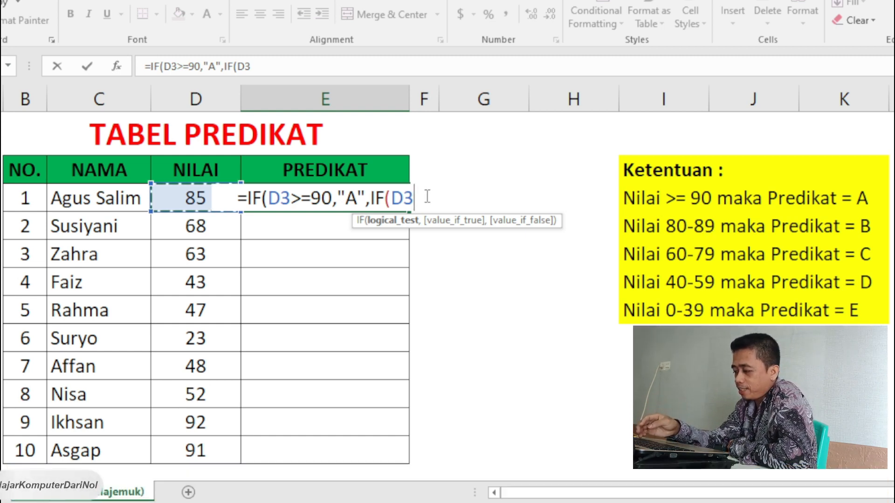
type(">")
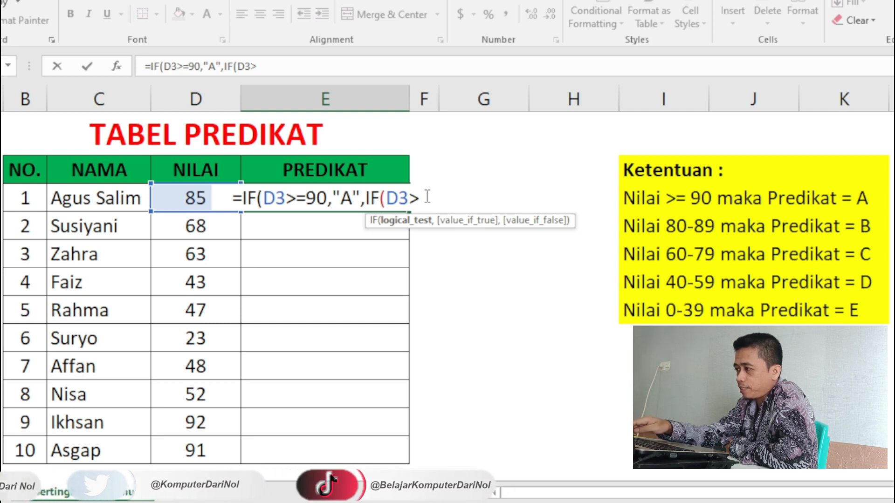
type("=80")
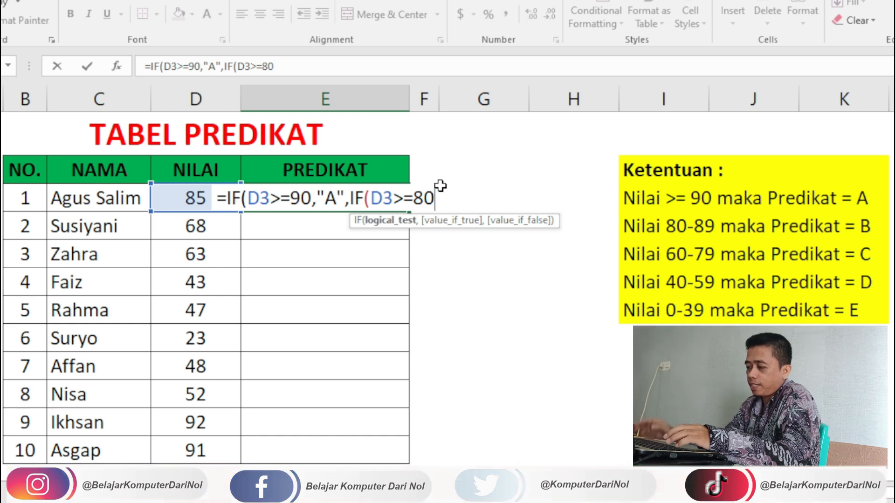
type(",")
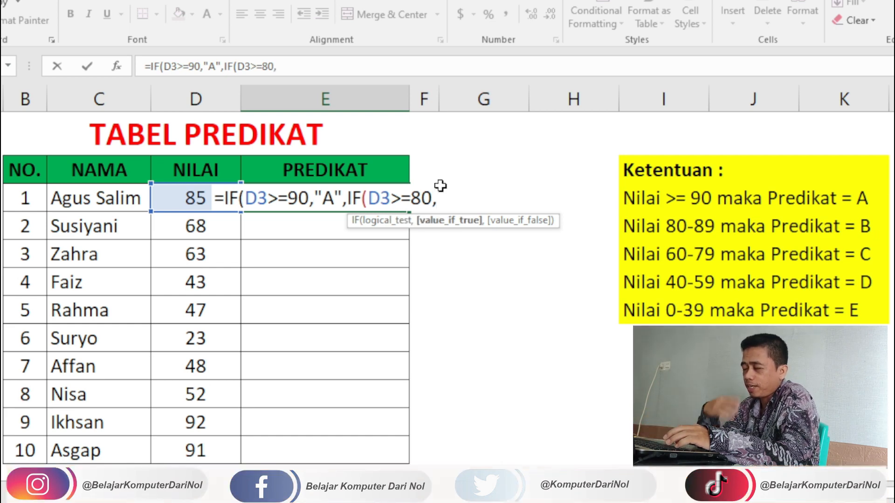
type("\"")
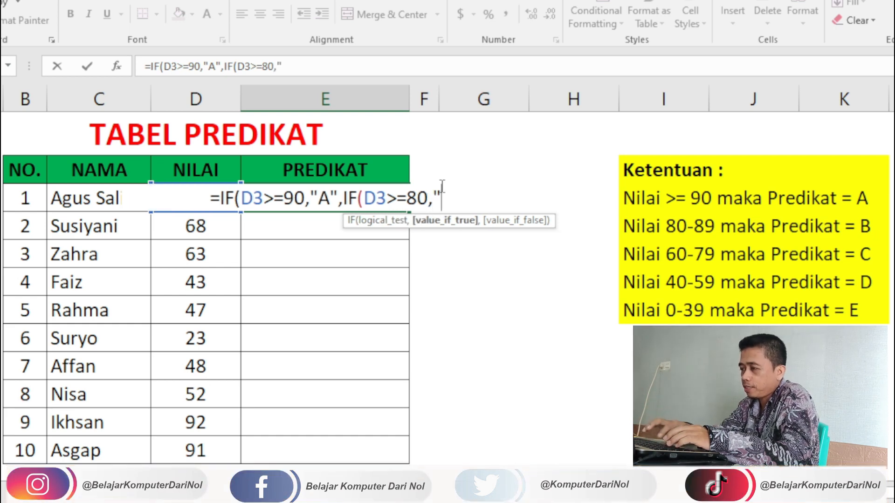
type("B\"")
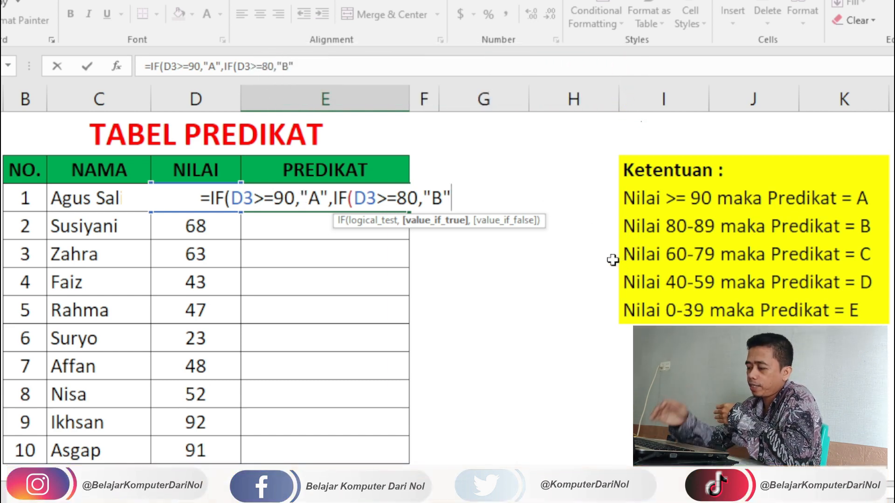
type(",")
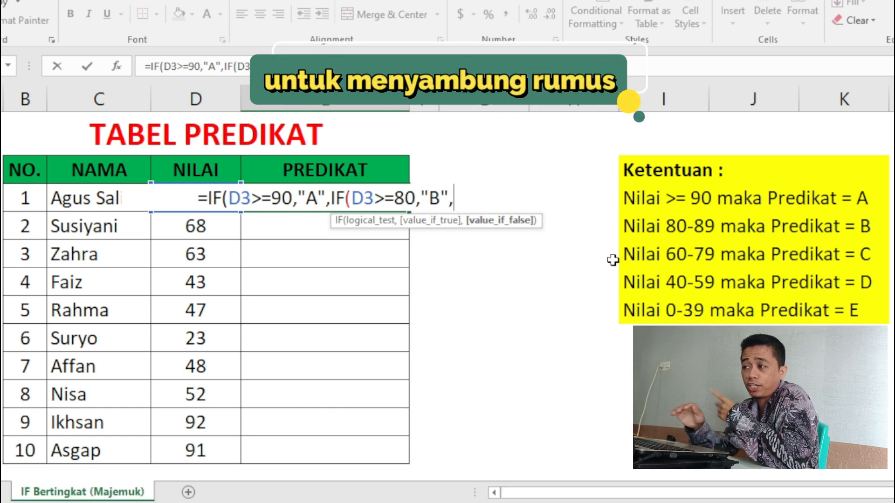
type("I")
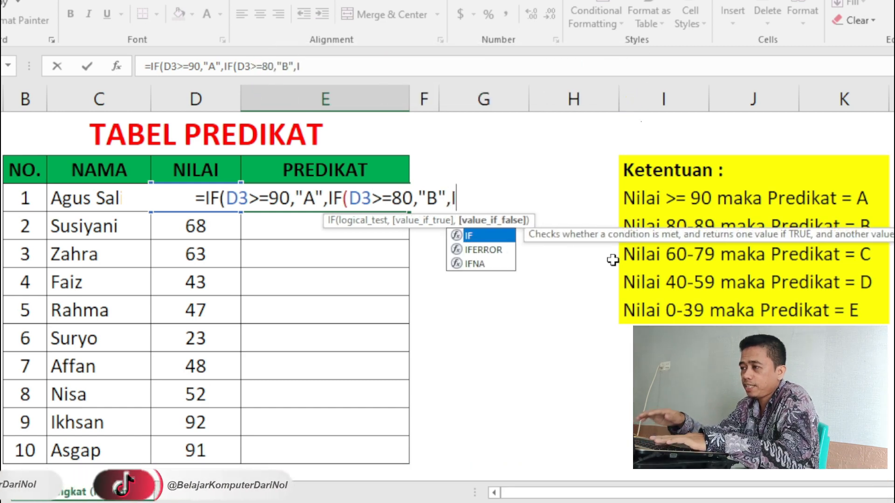
type("F(")
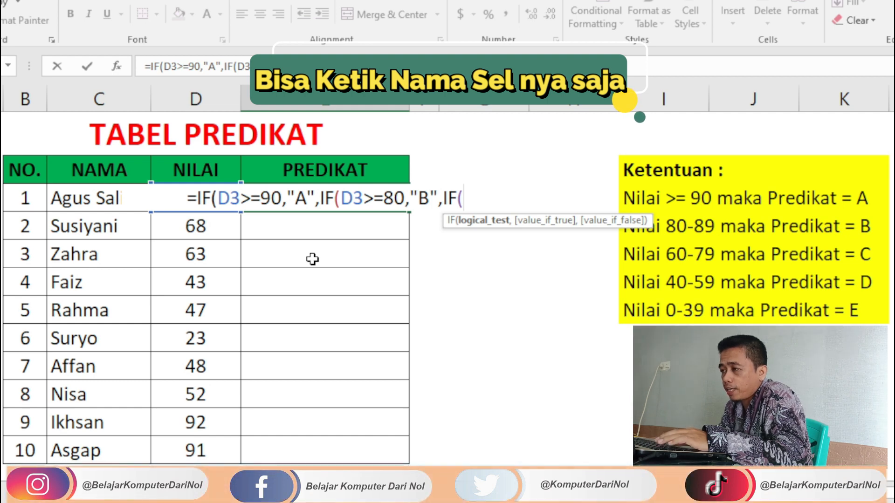
Add the condition D3>=60 returning "C", then begin the next IF(D3.
type("D")
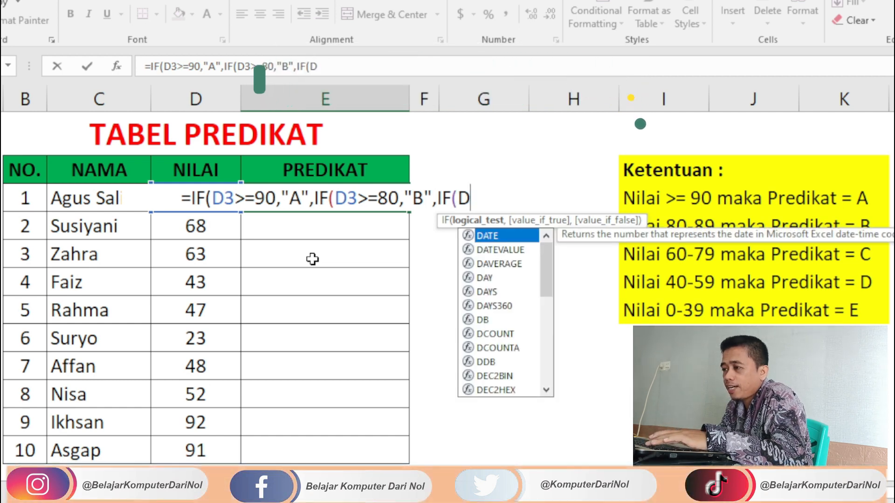
type("3")
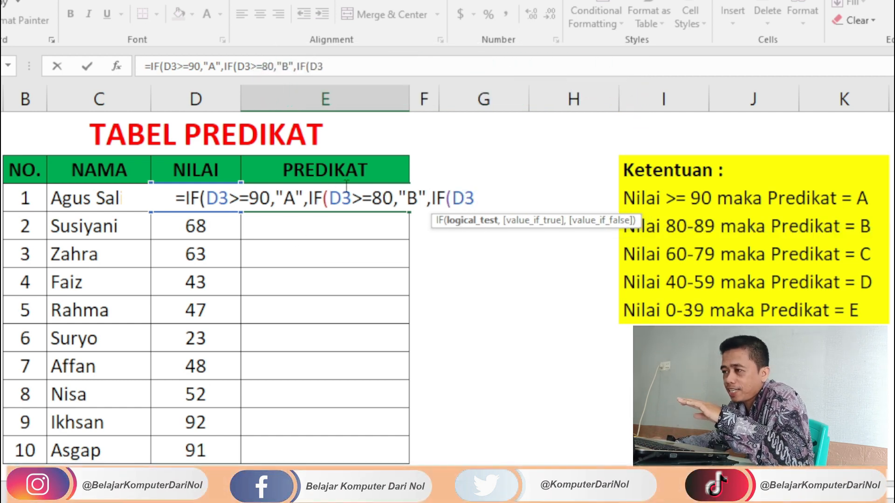
left_click_drag(329, 199, 352, 200)
left_click(520, 208)
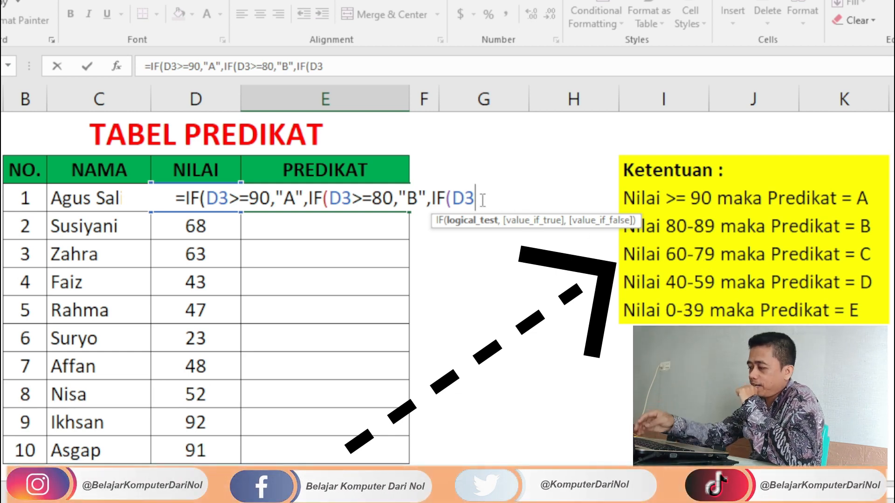
type(">=60")
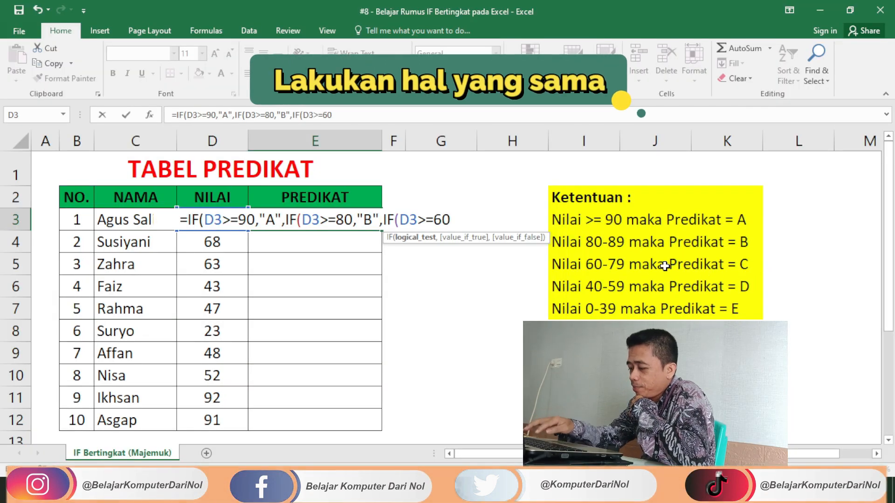
type(",\"C\"")
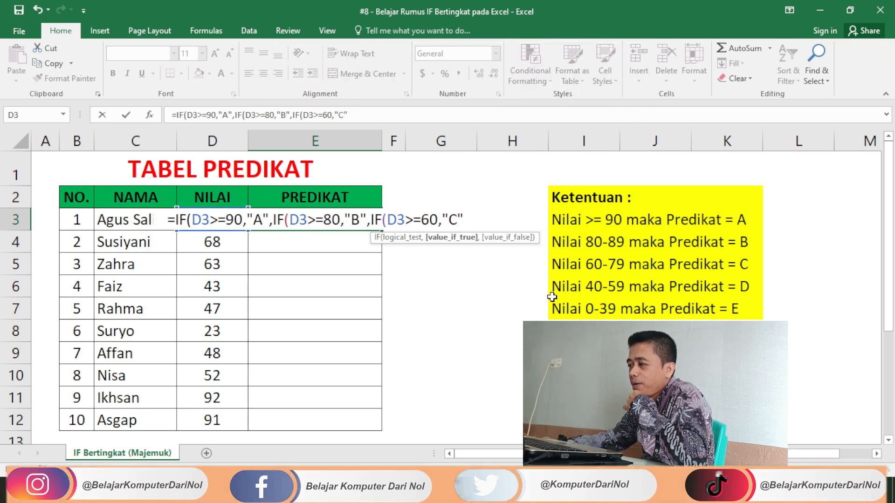
type(",IF")
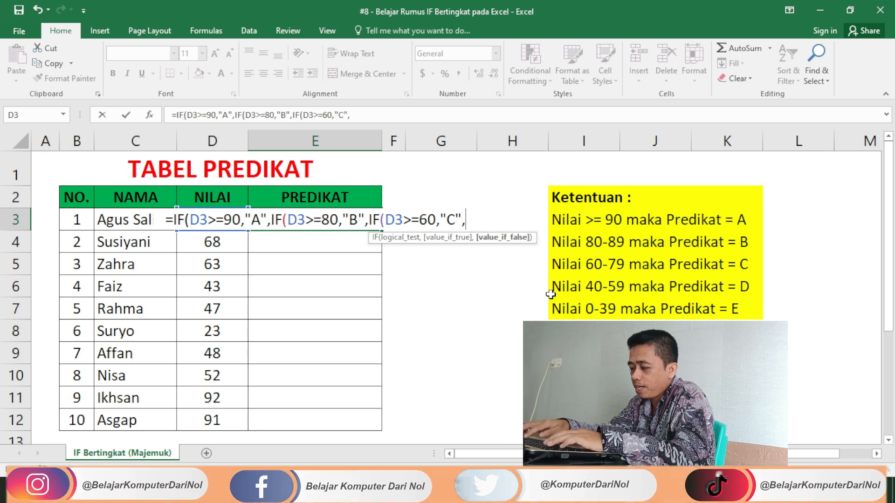
type("(")
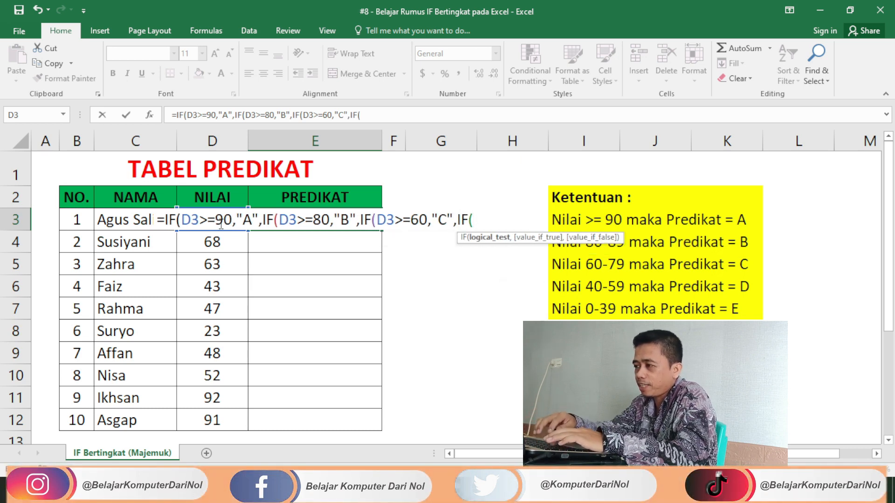
type("D3")
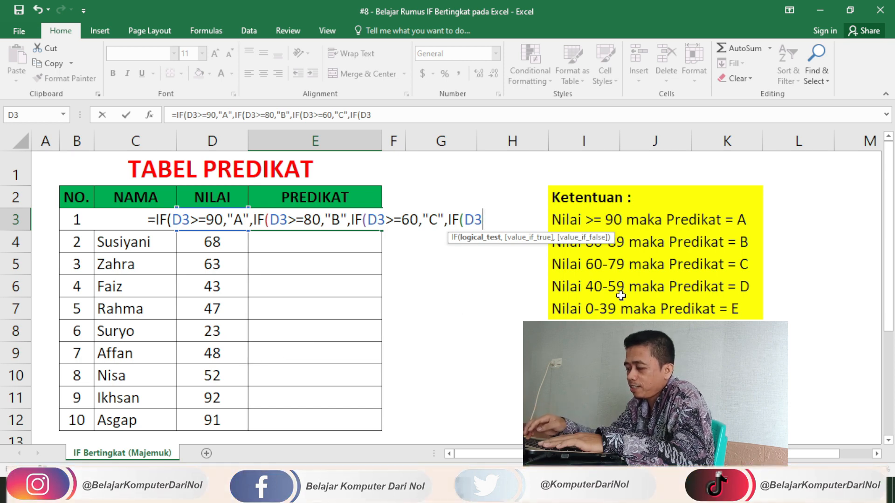
Finish the last test with >=40 returning "D", and make "E" the fallback.
type(">")
type("=")
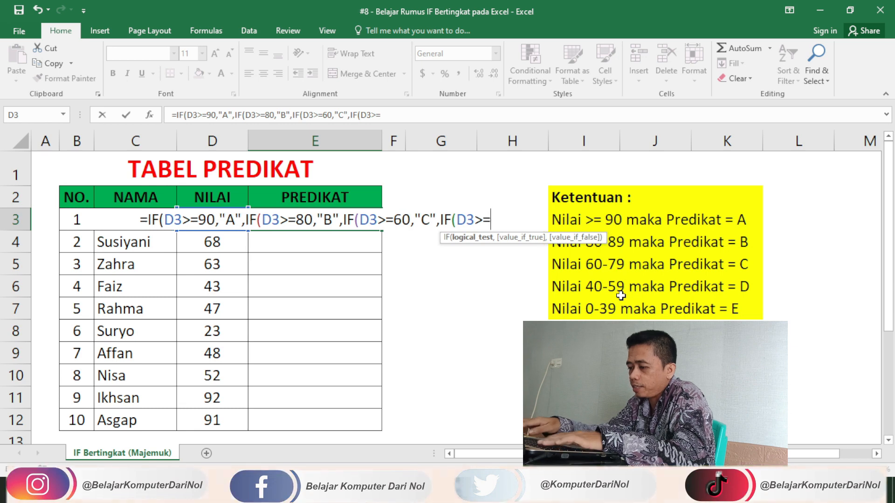
type("40,")
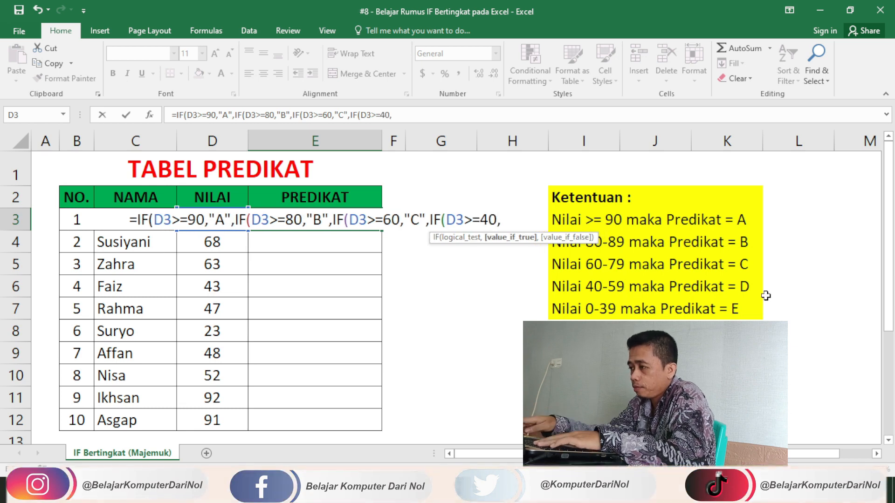
type("\"D\"")
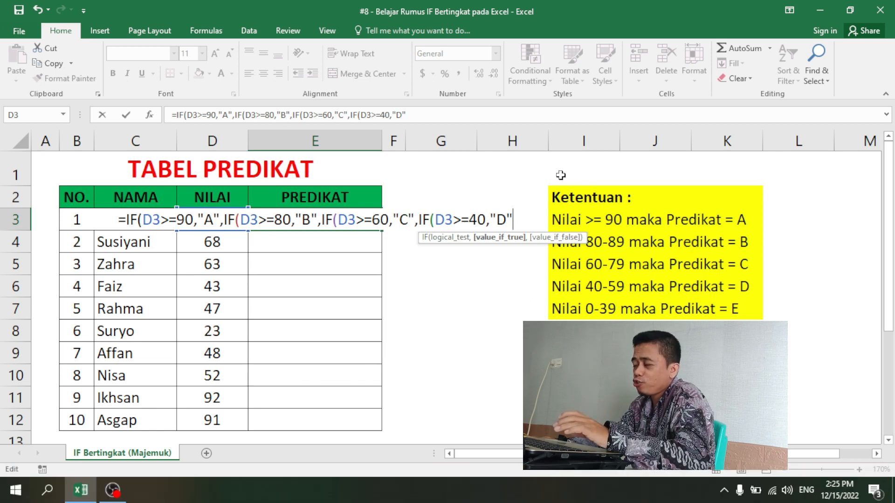
type(",")
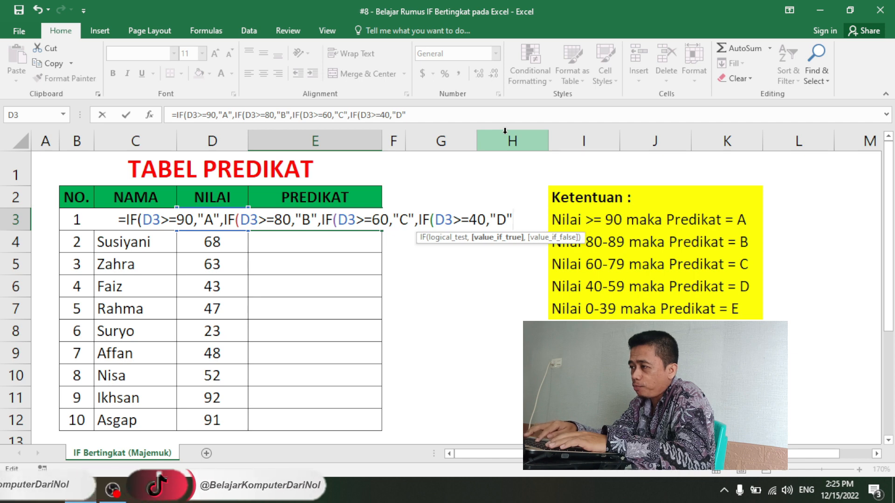
type("\"E")
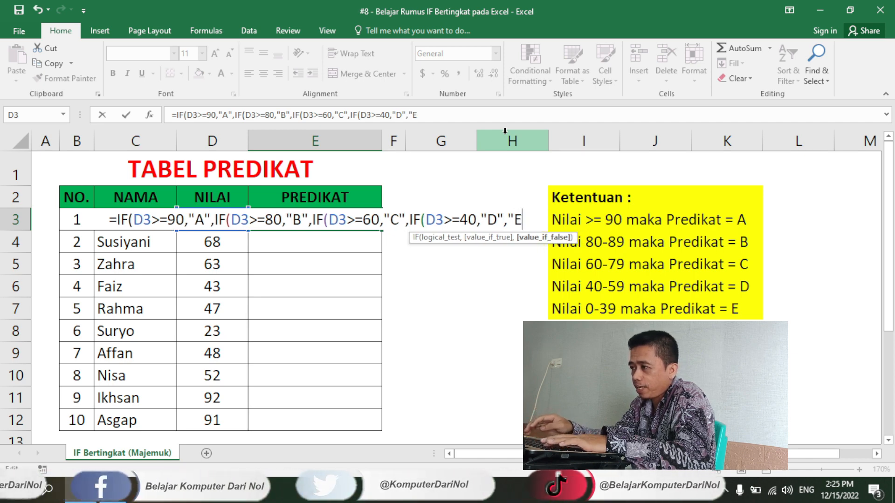
type("\"")
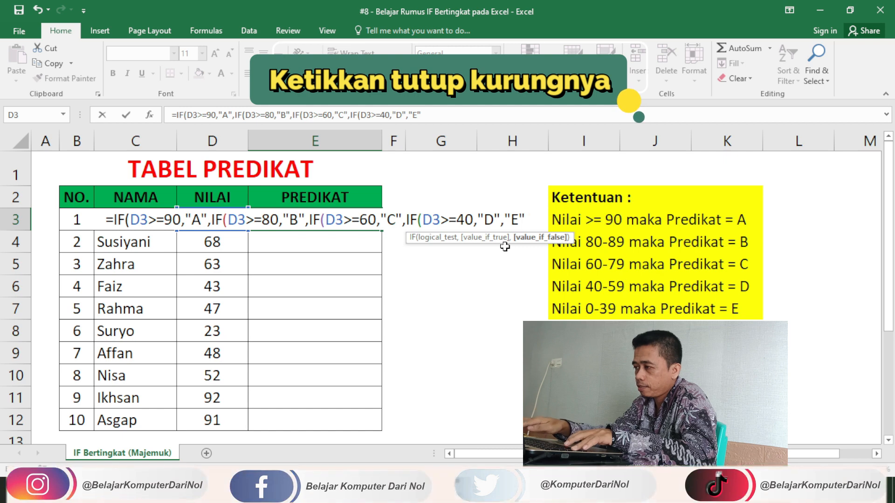
Close the formula with four parentheses and enter it, so E3 shows B for 85.
type(")))")
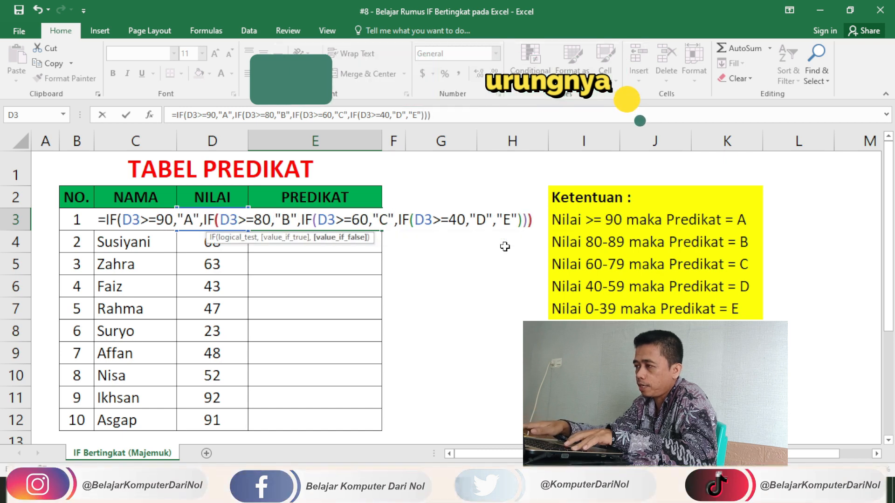
type(")")
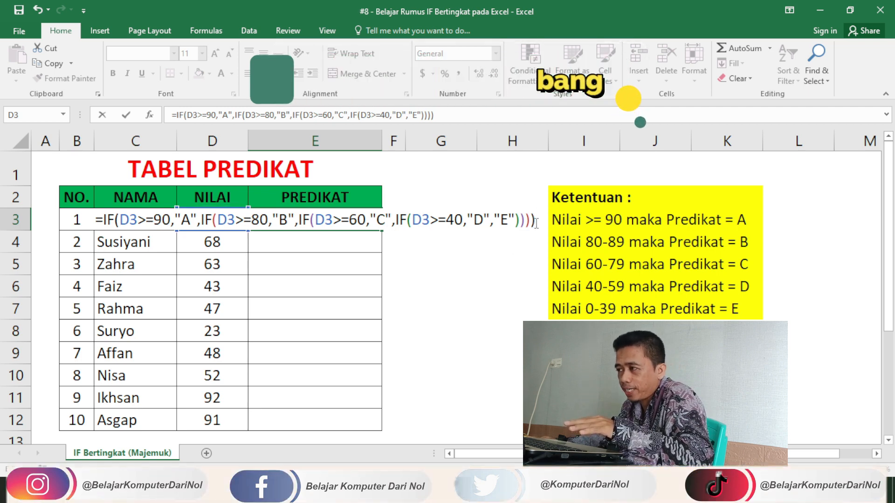
key("Return")
left_click(311, 213)
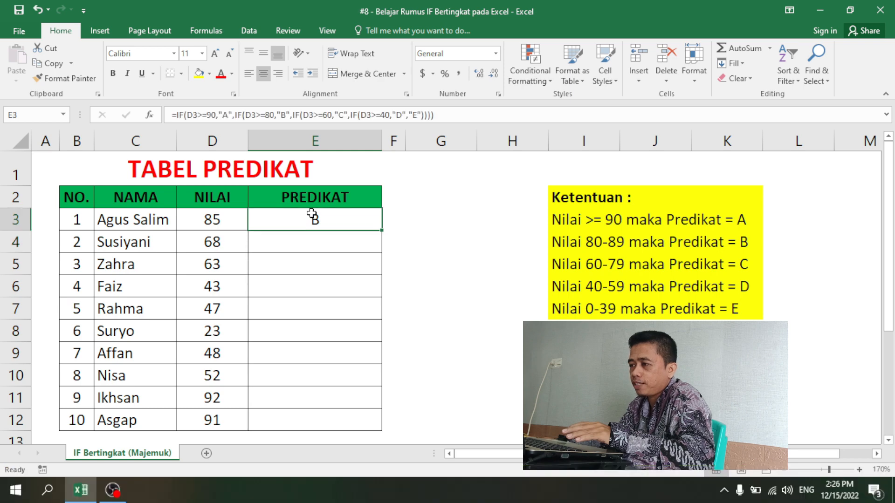
Fill the formula down to E12 and check the grades against each score, from 85 (B) to 23 (E).
double_click(383, 232)
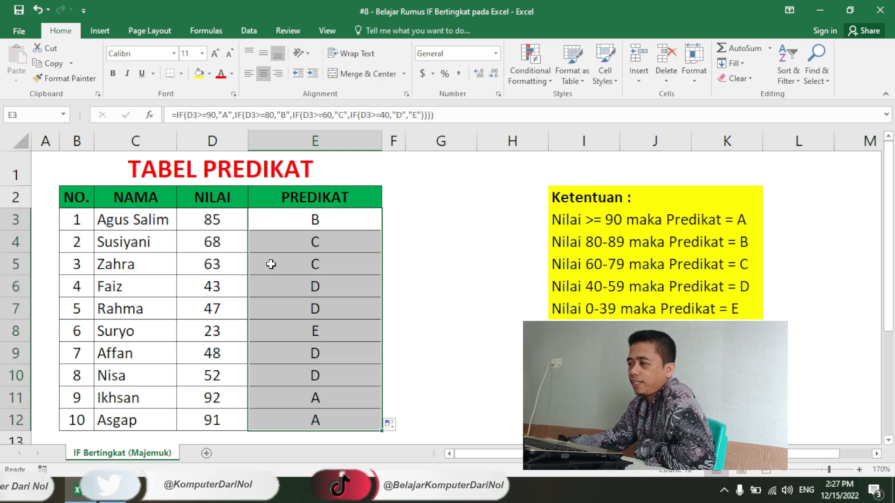
left_click(216, 220)
left_click_drag(216, 220, 289, 222)
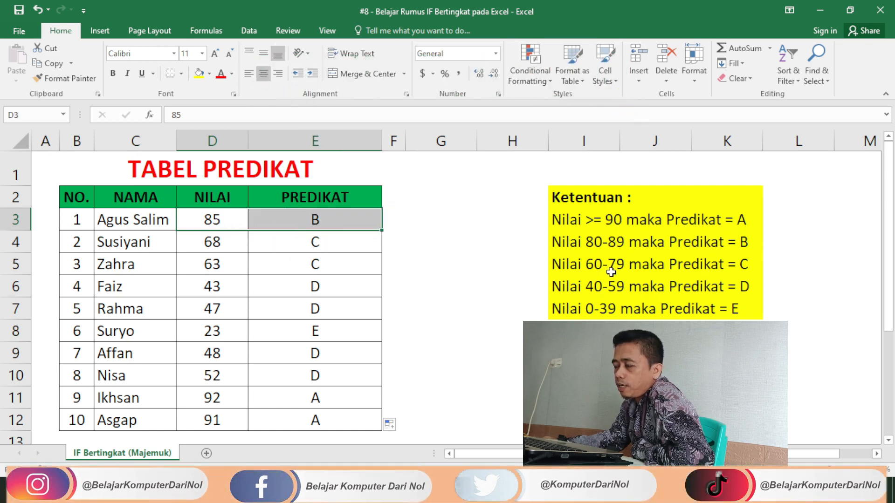
left_click_drag(214, 238, 300, 280)
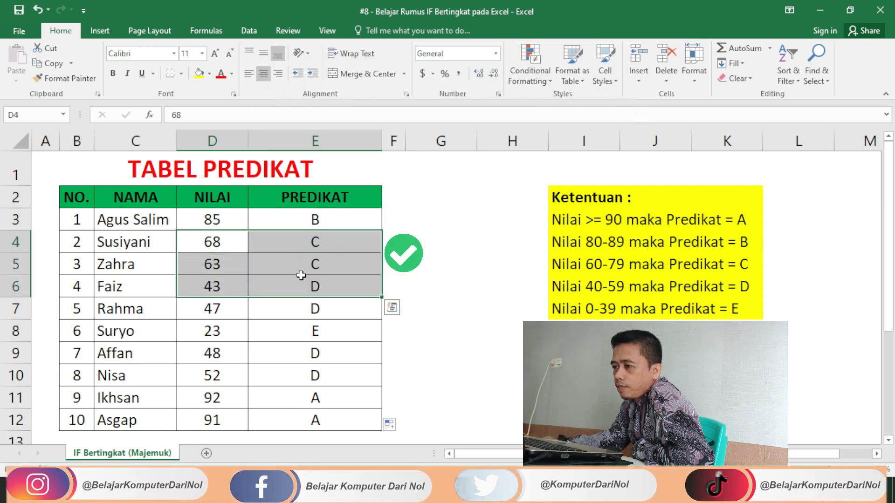
left_click_drag(215, 287, 281, 307)
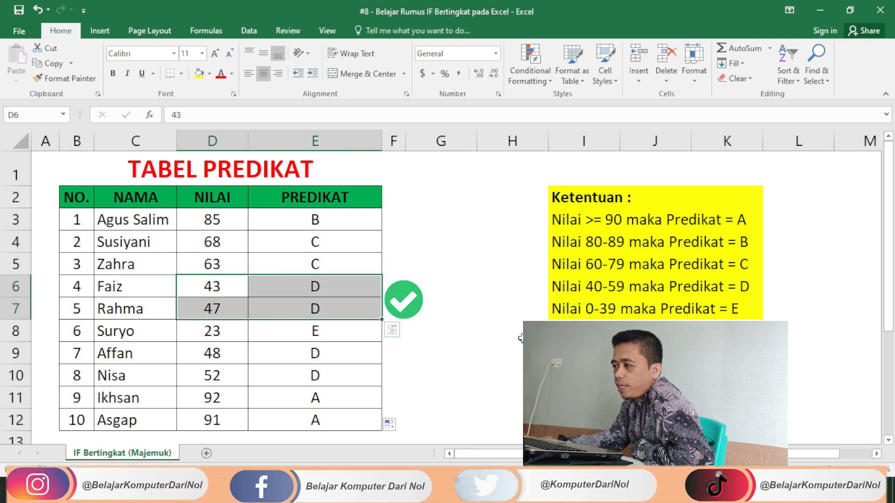
left_click(293, 339)
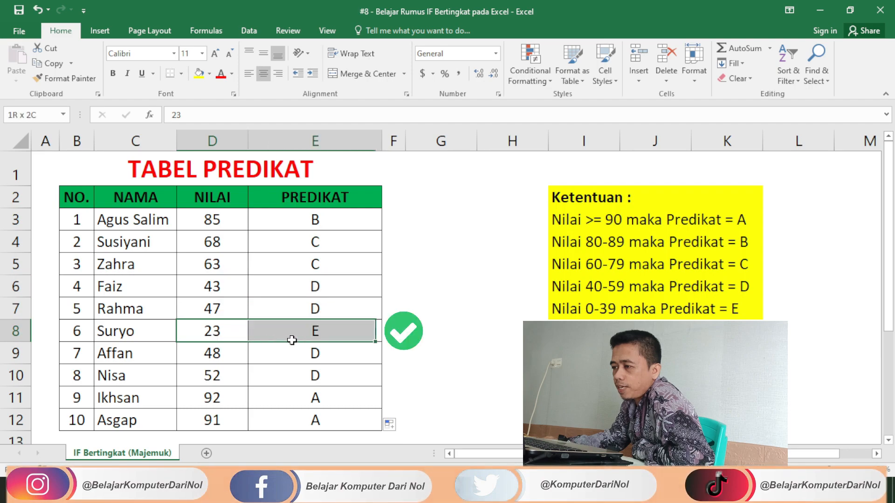